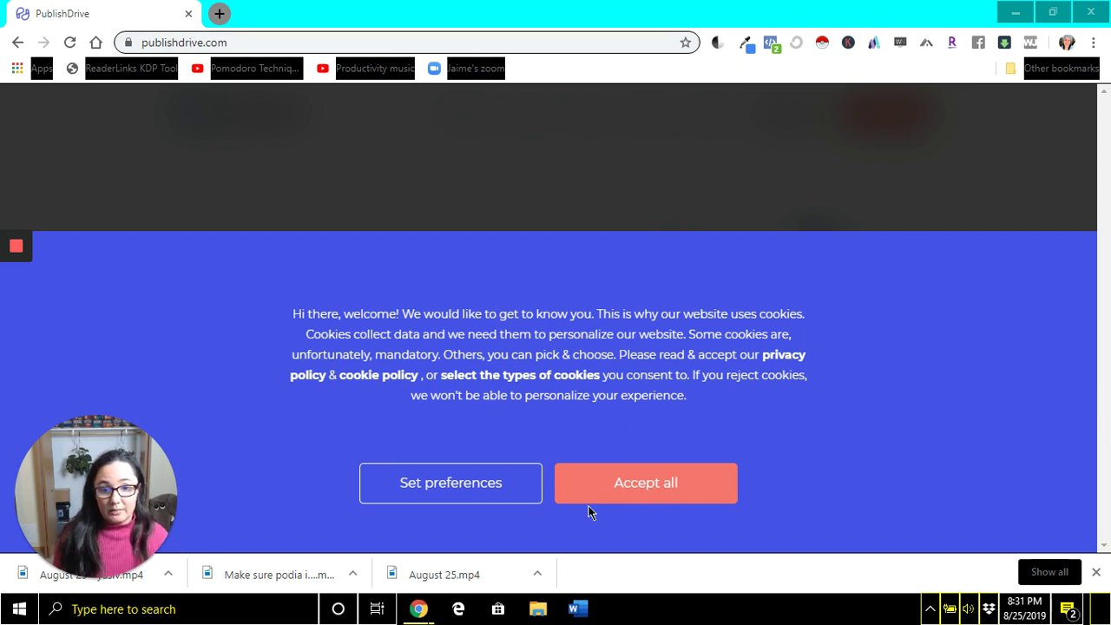
- Accept all cookies to dismiss the cookie notice on PublishDrive
click(669, 497)
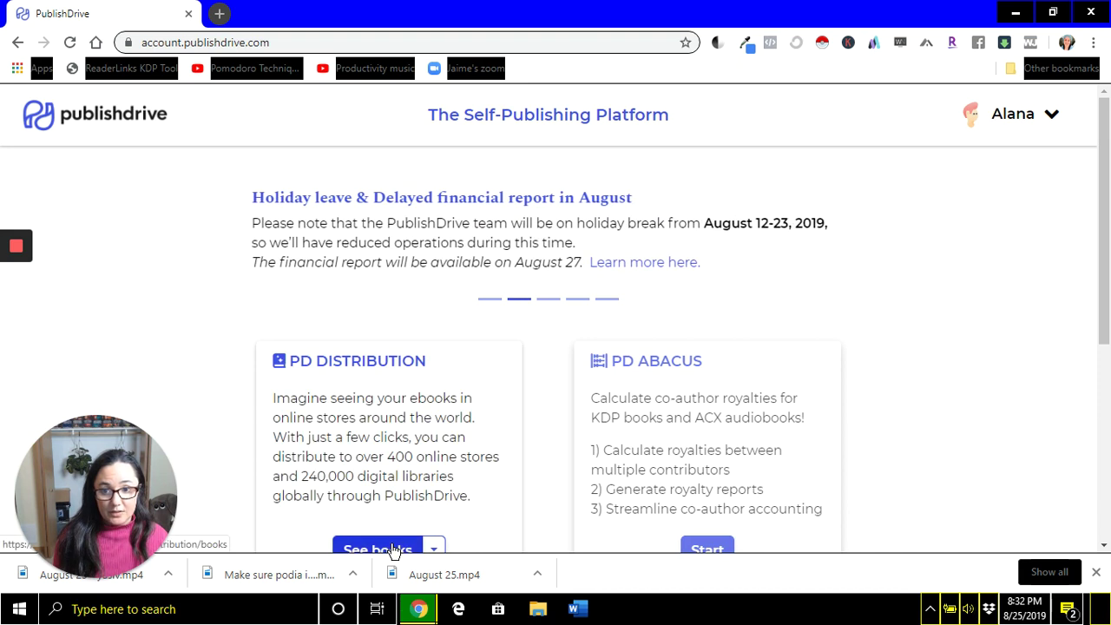
- Open the Books list from the PD Distribution card's See books link
click(393, 550)
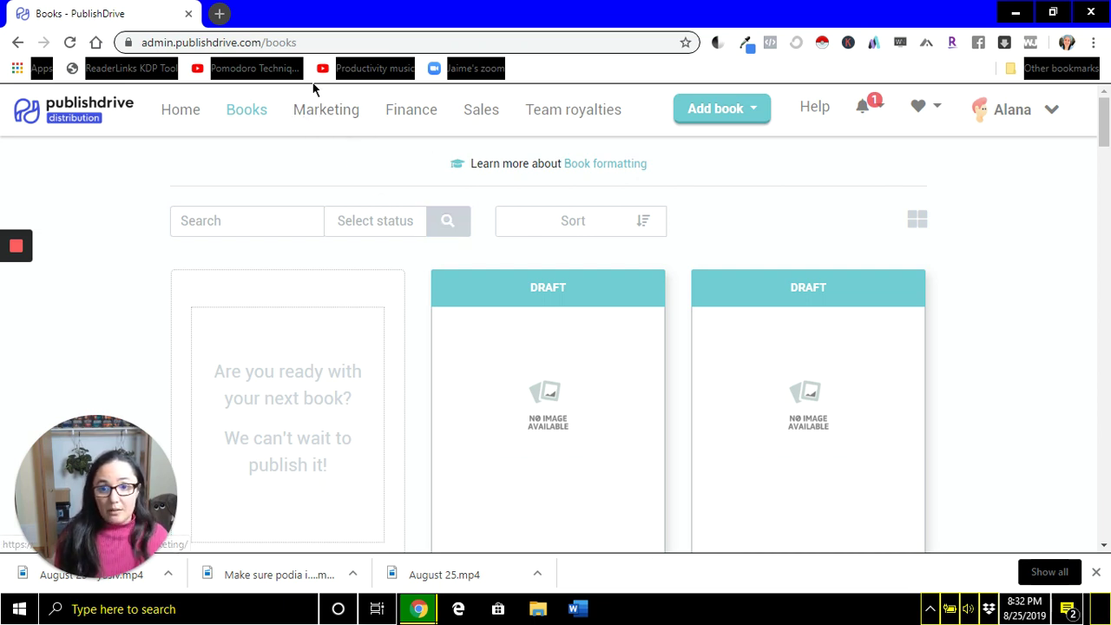
- Open Marketing's Amazon Advertising card showing $343.85 sales, 115 orders and 62.74% ACoS
click(318, 111)
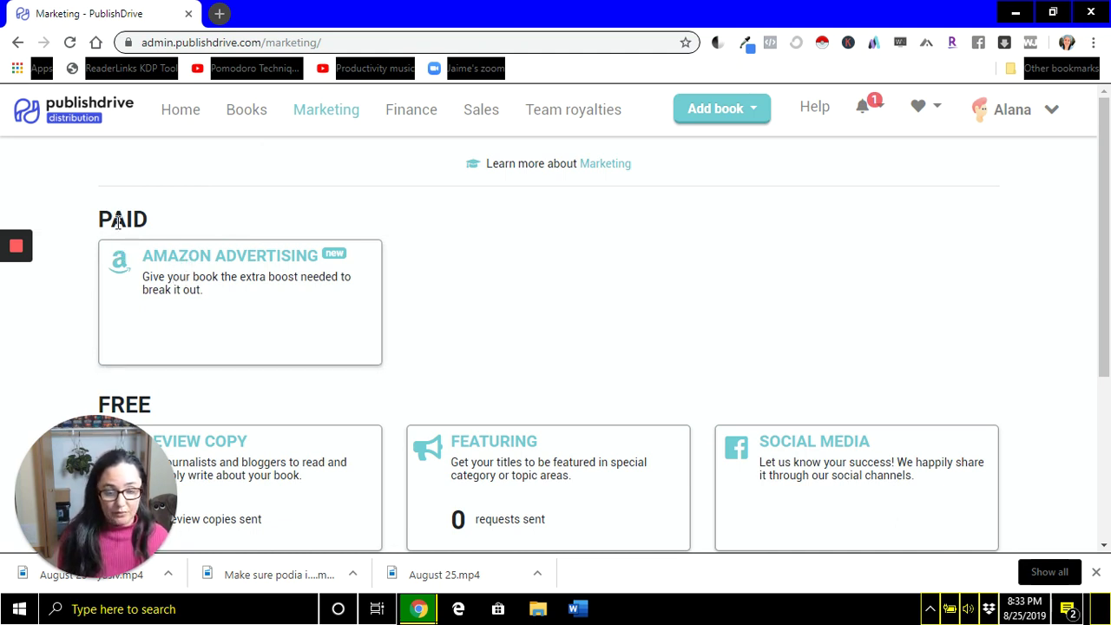
click(201, 251)
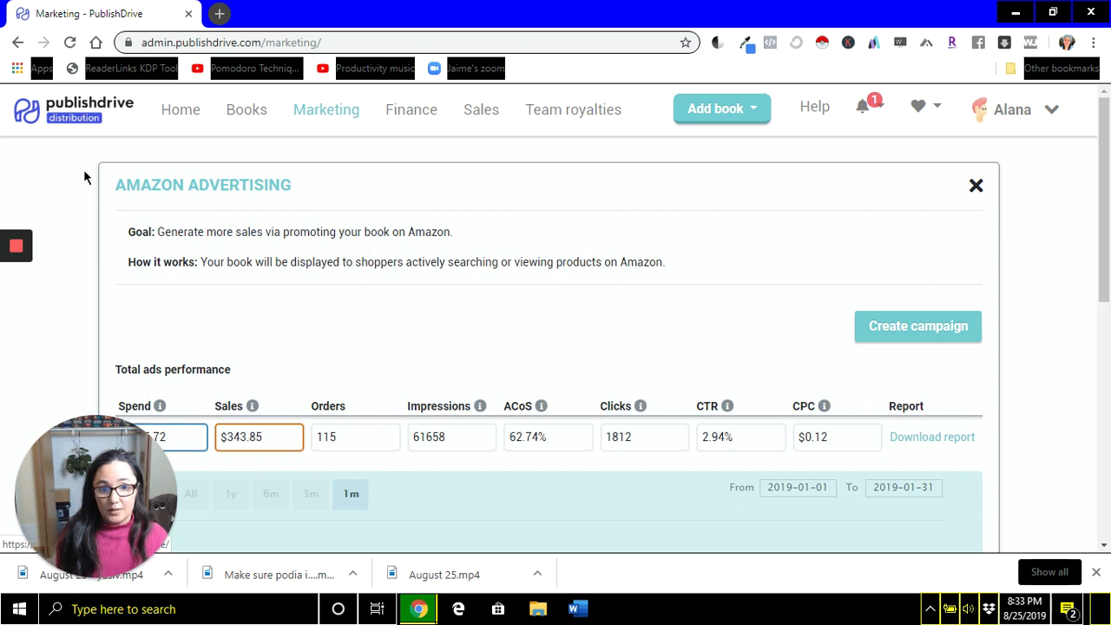
- Start a new Amazon campaign, answering No to the book being uploaded to PublishDrive
click(896, 329)
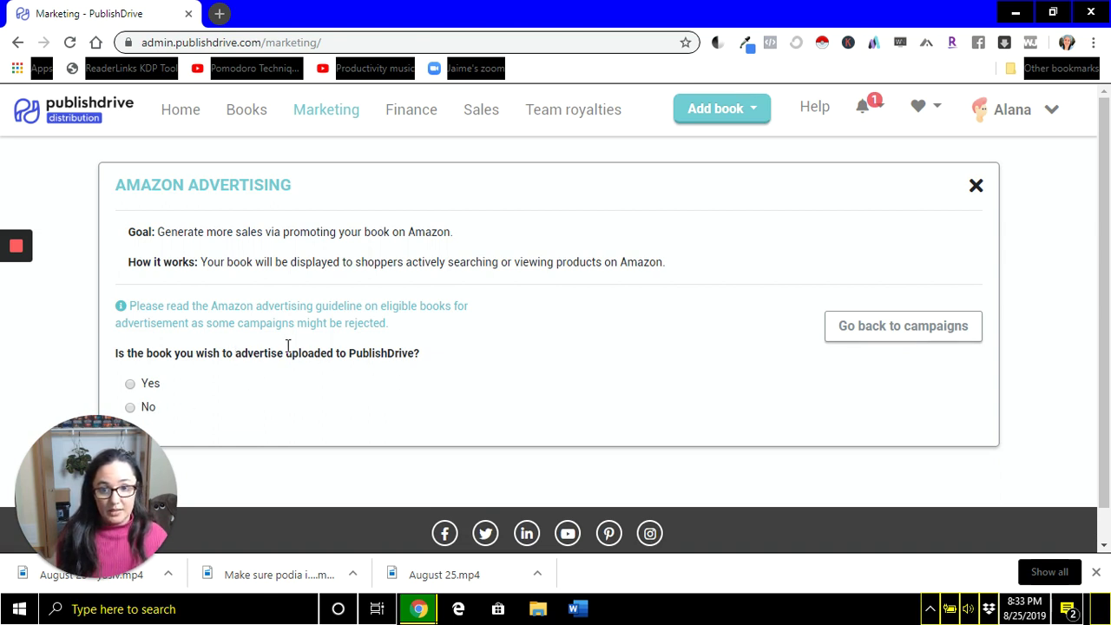
click(147, 408)
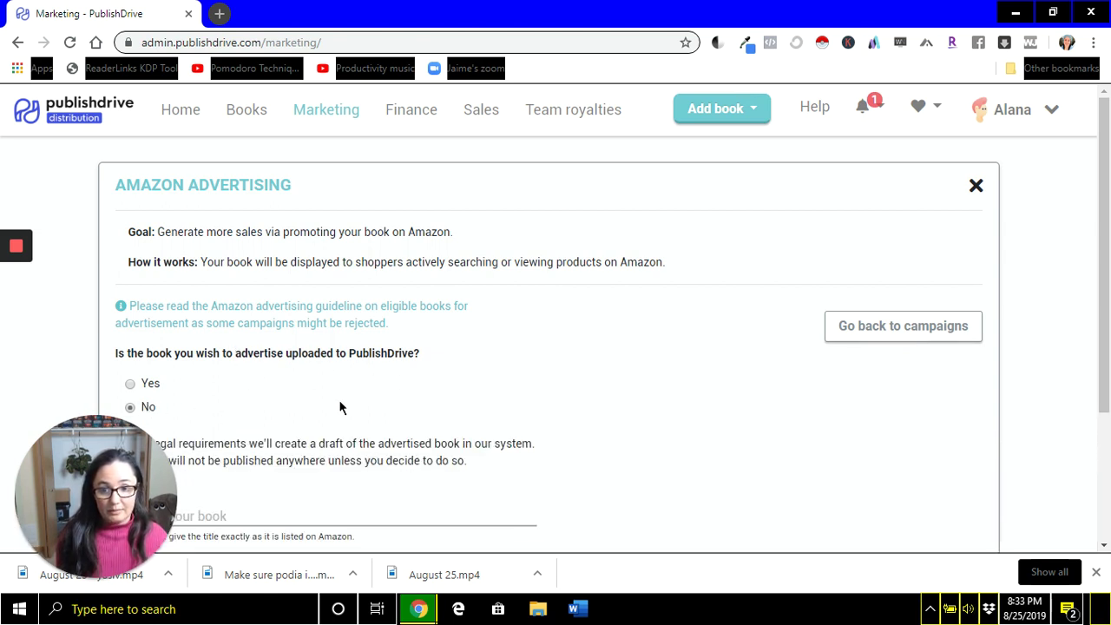
scroll(358, 395, down, 2)
- Create the draft book 'Unplanned' and open a new browser tab
click(209, 331)
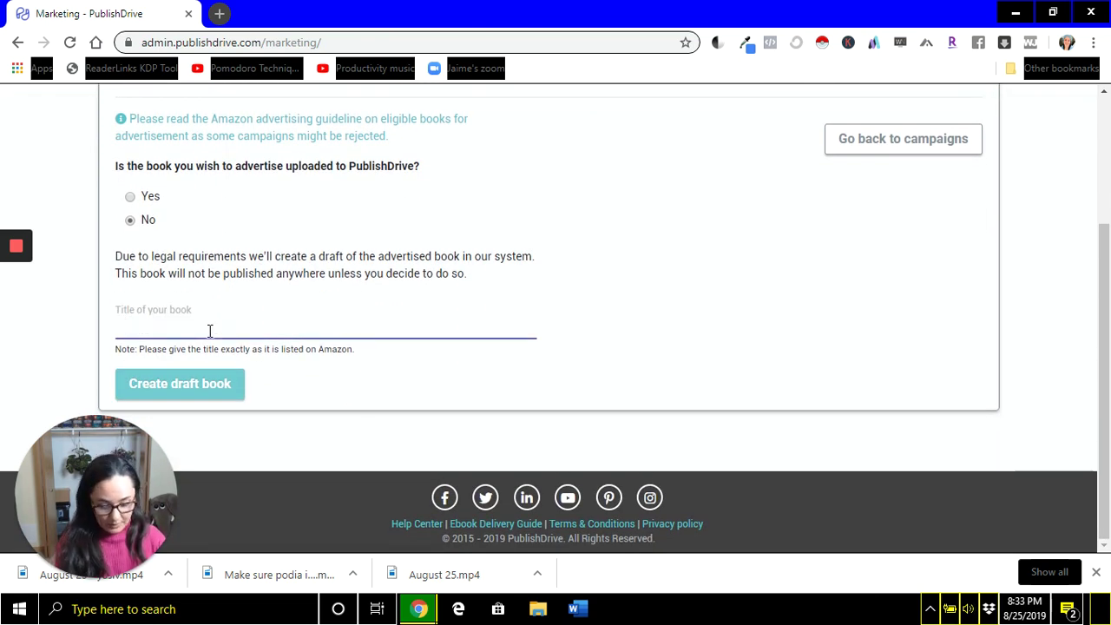
text(Unplanned)
key(Tab)
click(198, 384)
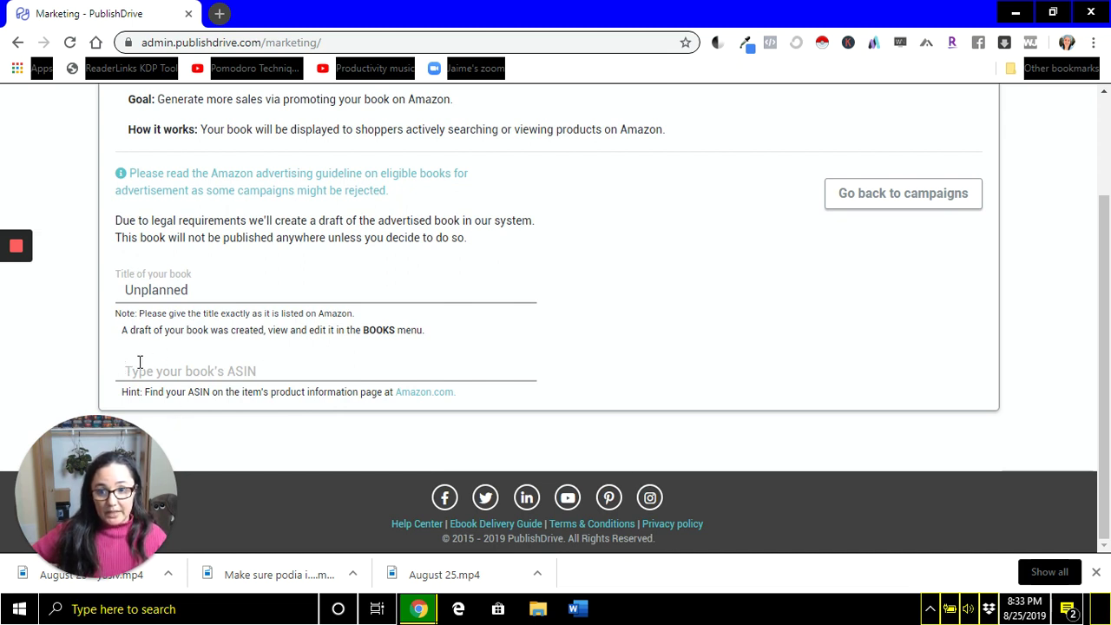
click(217, 15)
- Open Unplanned's Amazon Kindle page and select ASIN B00VKZH2LO in its address
text(u)
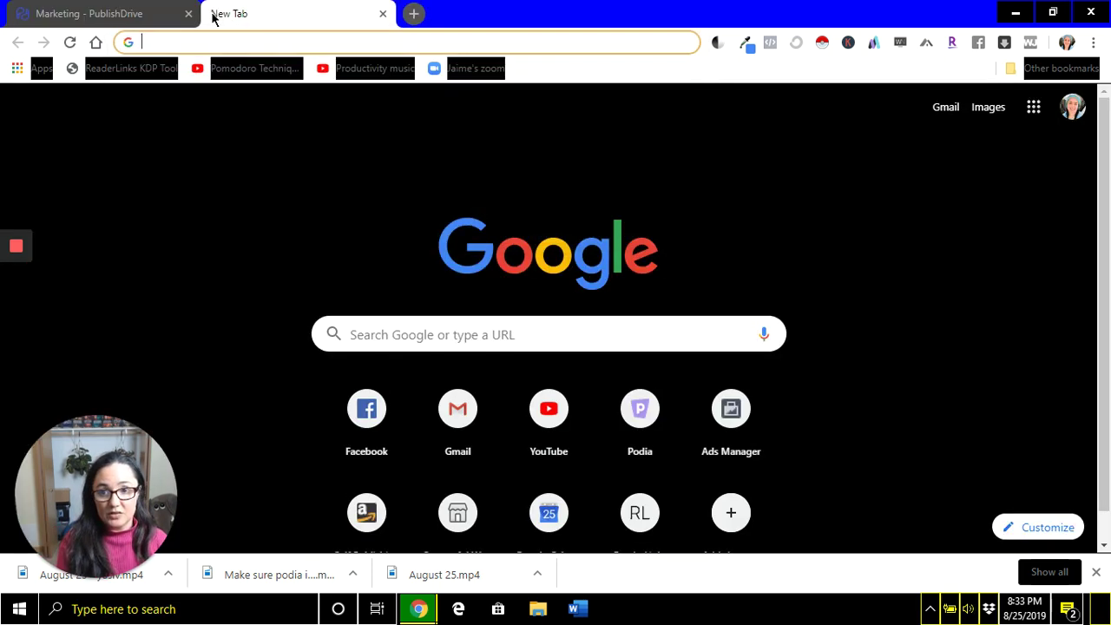
text(np)
click(208, 165)
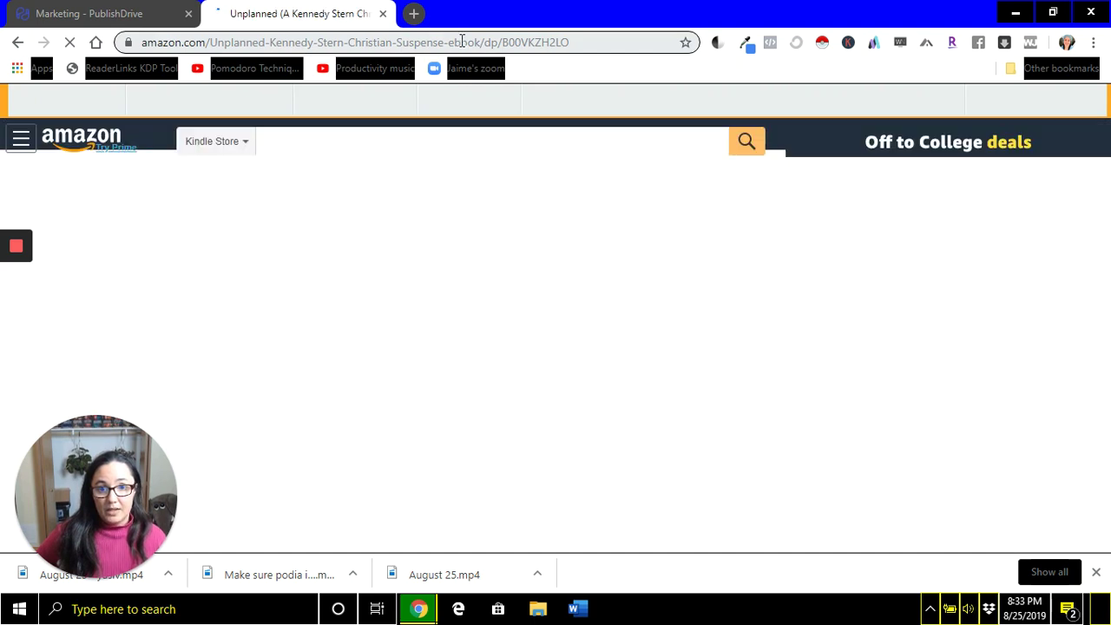
click(465, 43)
click(589, 42)
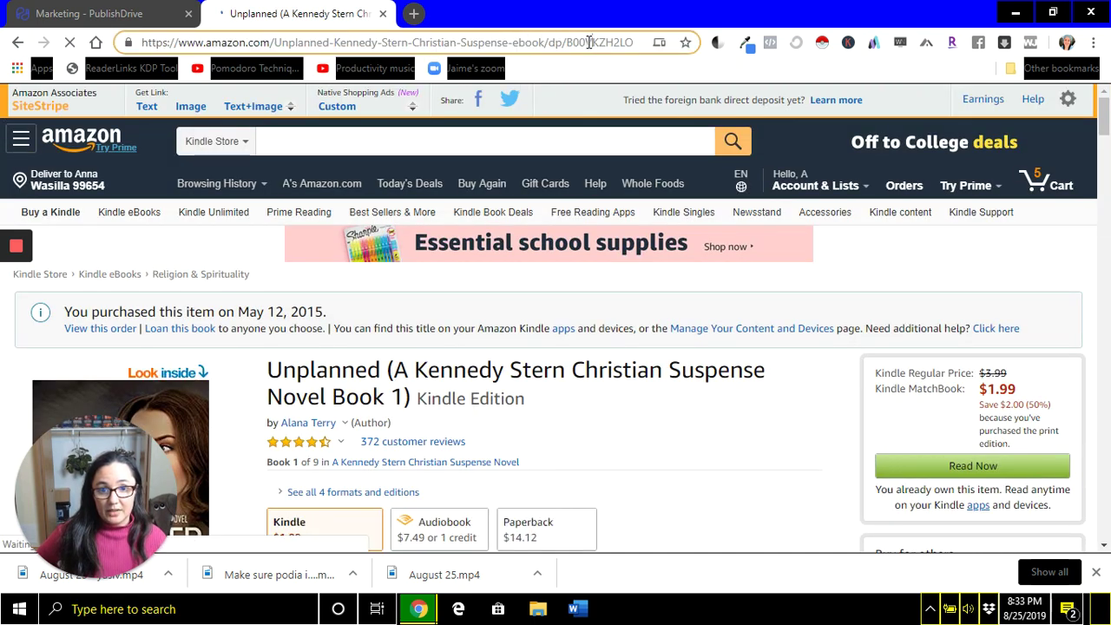
double_click(589, 42)
key(ctrl+c)
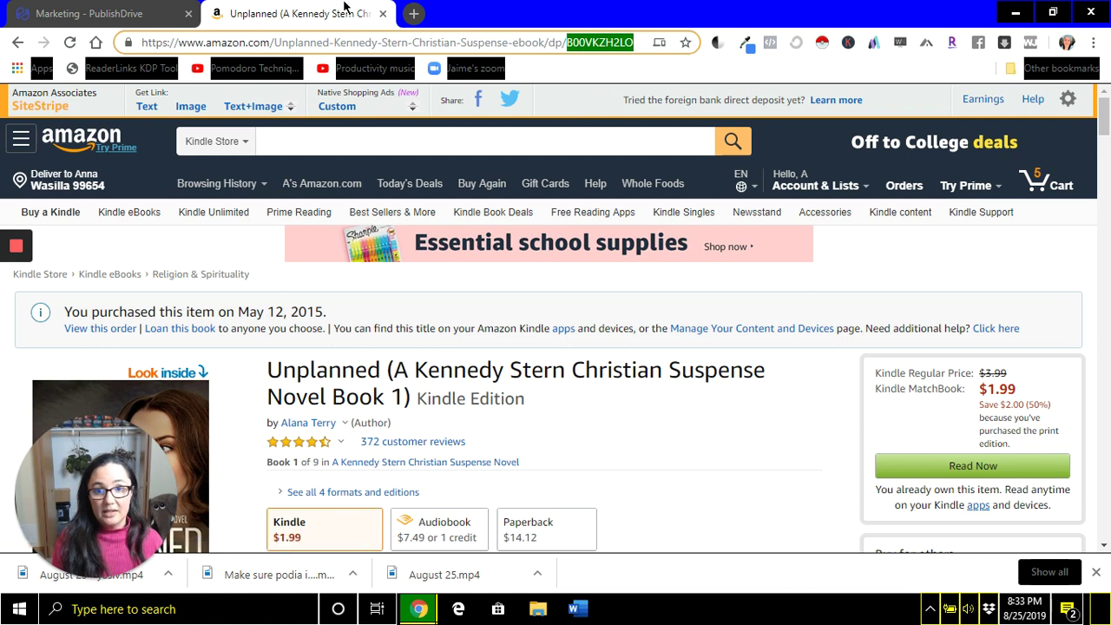
- Paste ASIN B00VKZH2LO into the PublishDrive campaign's ASIN field
click(52, 12)
click(164, 368)
key(ctrl+v)
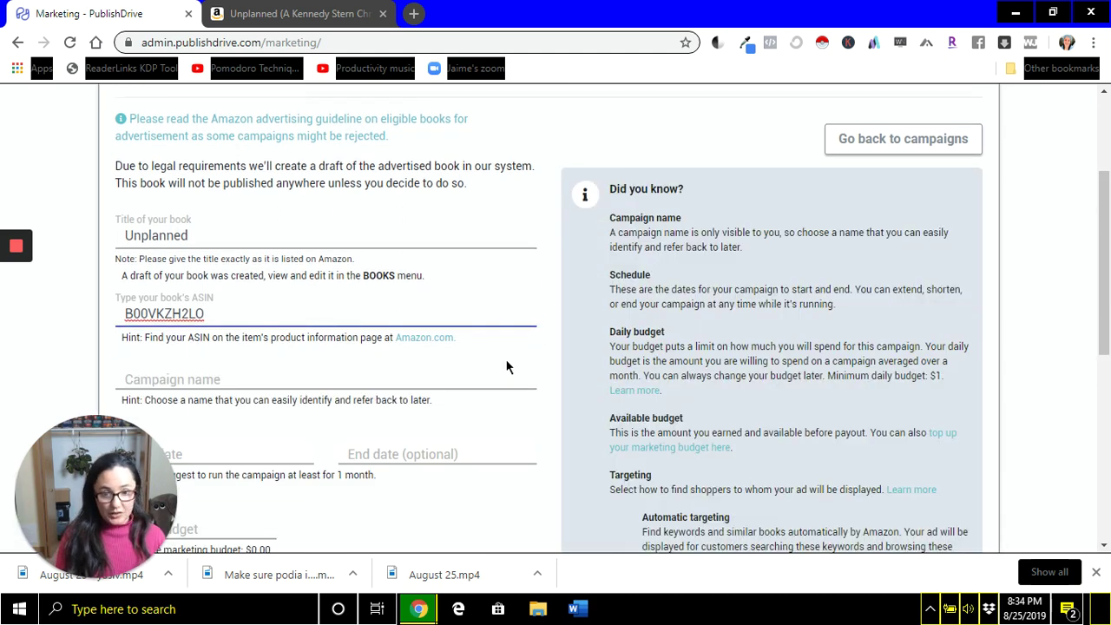
- Review the campaign name, start/end date calendars, budget and bid down to Targeting, picking no dates
scroll(505, 358, down, 1)
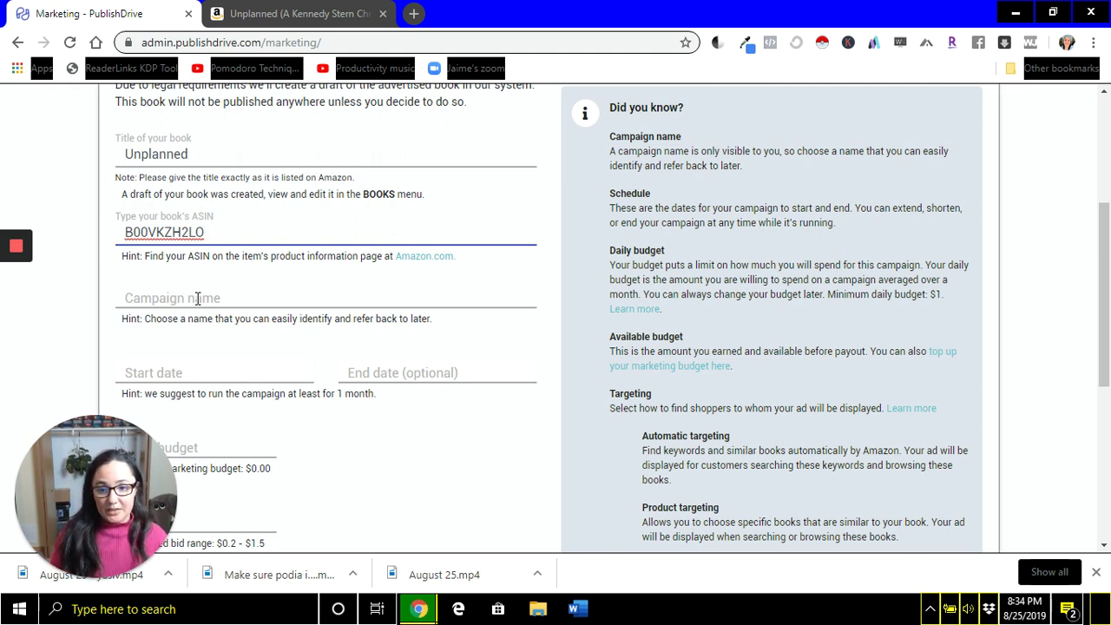
scroll(178, 313, down, 1)
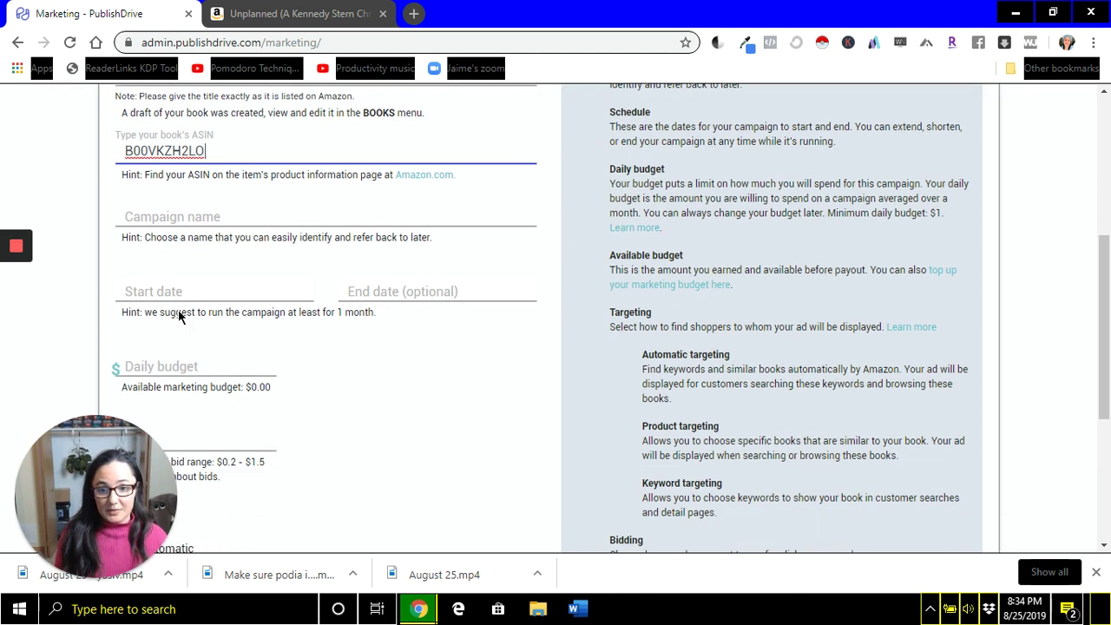
click(148, 287)
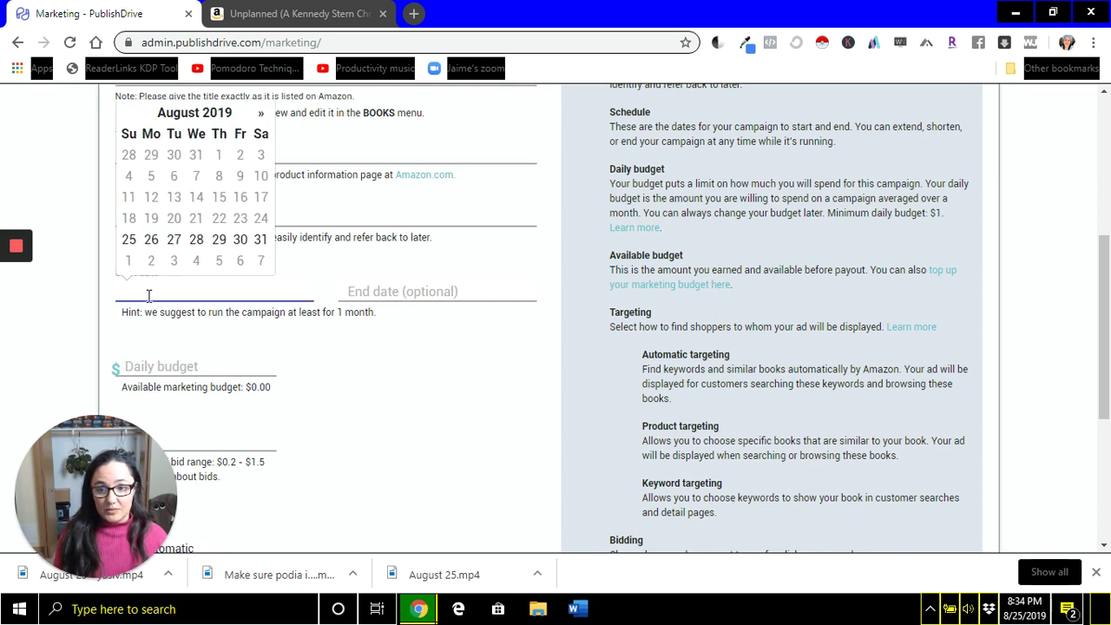
click(361, 287)
click(400, 319)
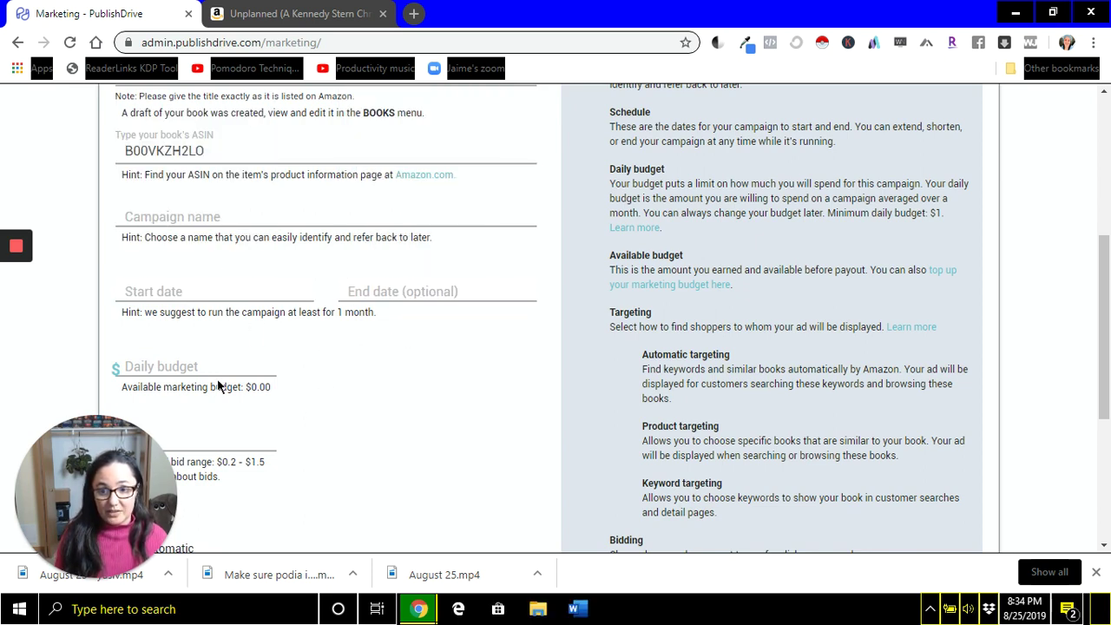
scroll(223, 367, down, 1)
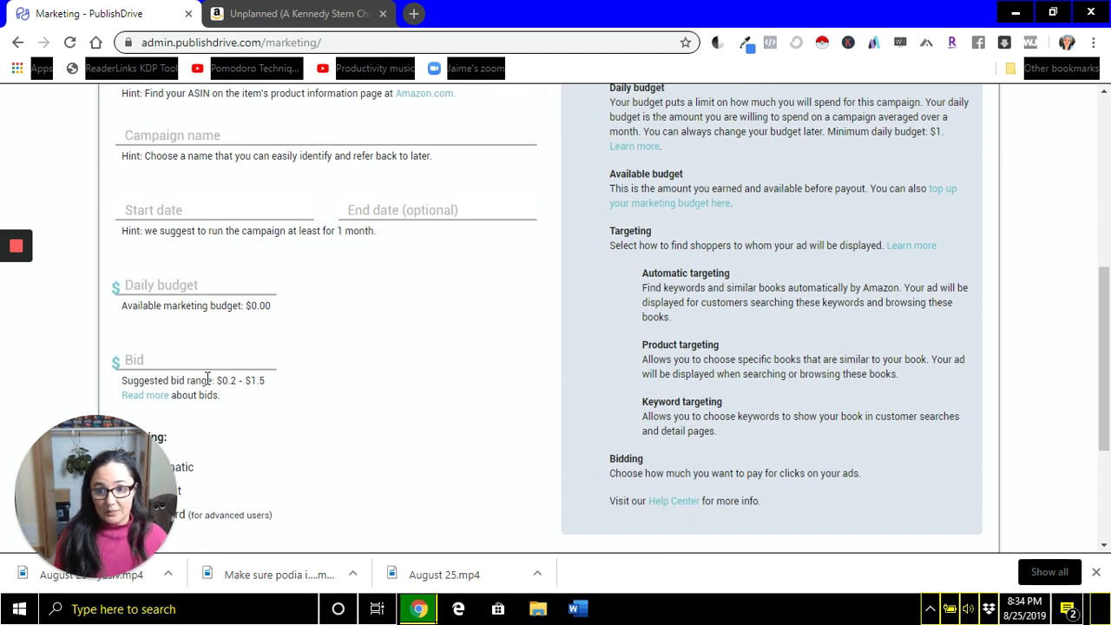
scroll(289, 327, down, 2)
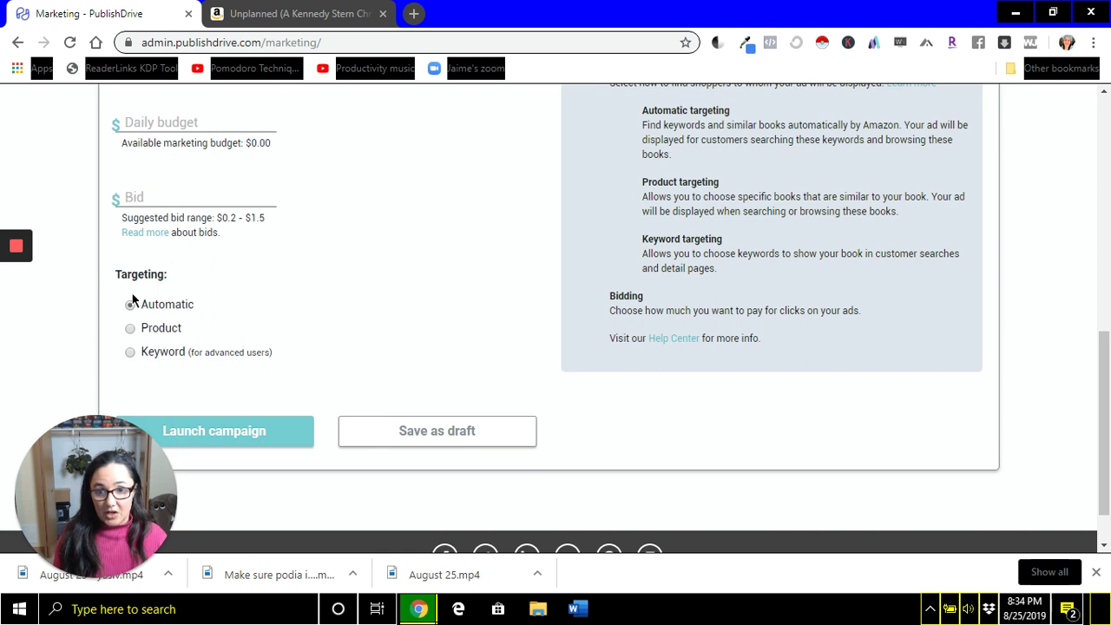
- Try Product targeting and its Search option for target books by title or ASIN
click(162, 327)
scroll(268, 350, down, 2)
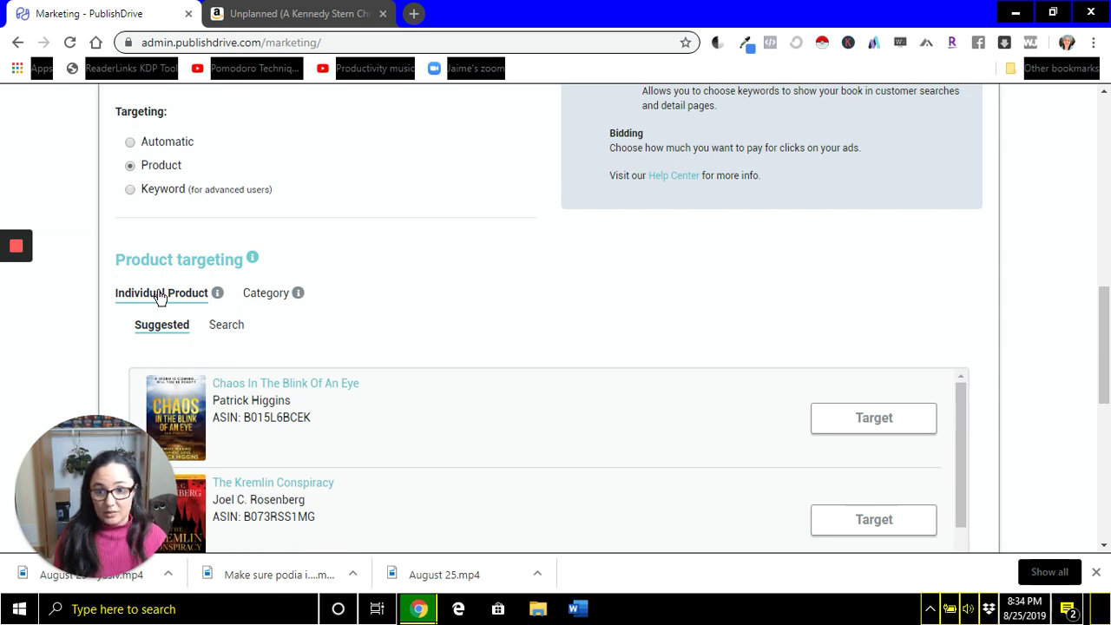
click(242, 326)
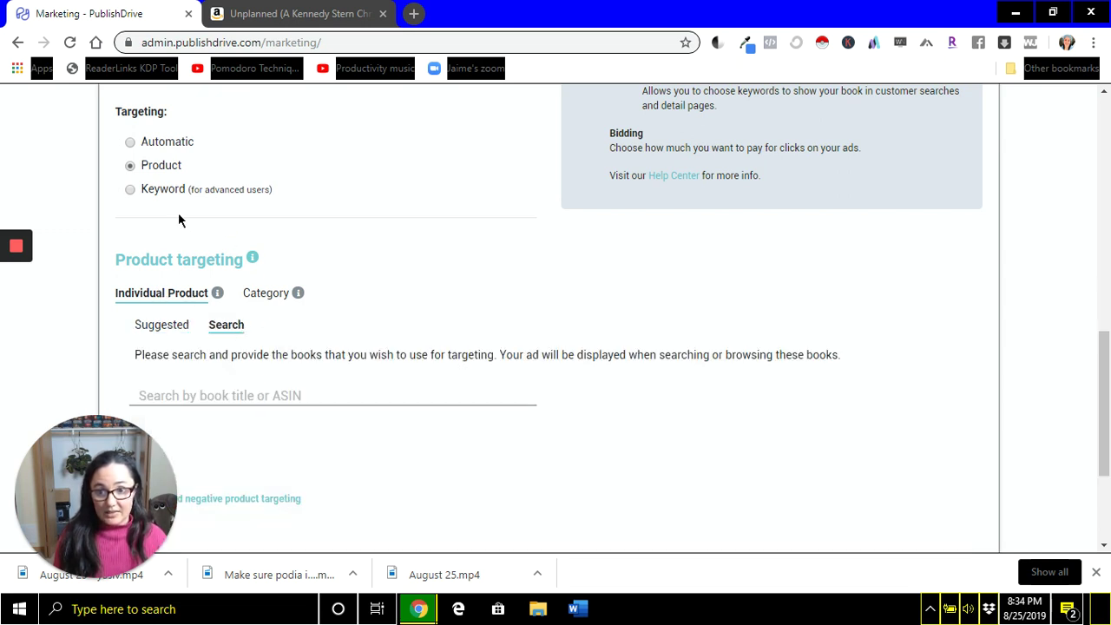
- Switch to Keyword targeting, revealing the keyword entry field with Broad match type
click(174, 188)
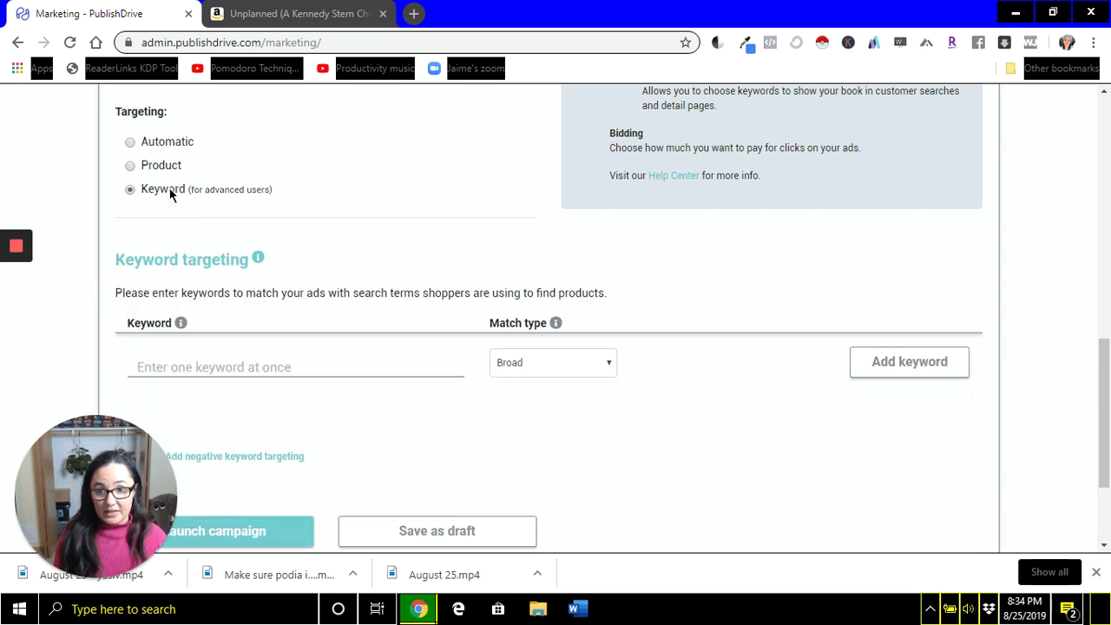
click(191, 371)
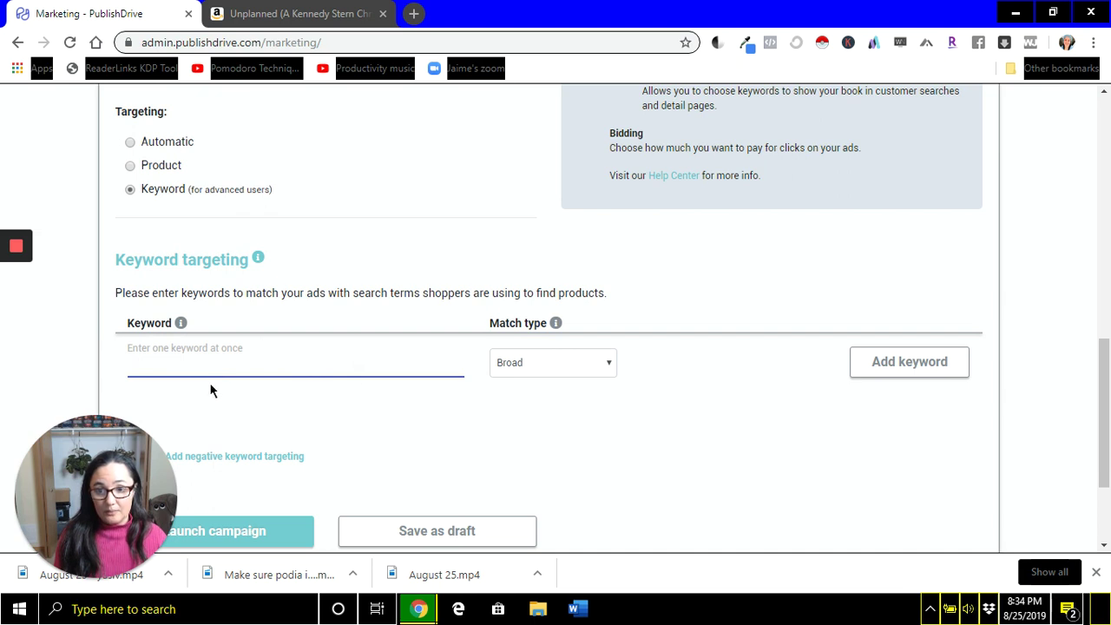
scroll(268, 414, down, 1)
scroll(286, 413, up, 1)
scroll(286, 413, up, 2)
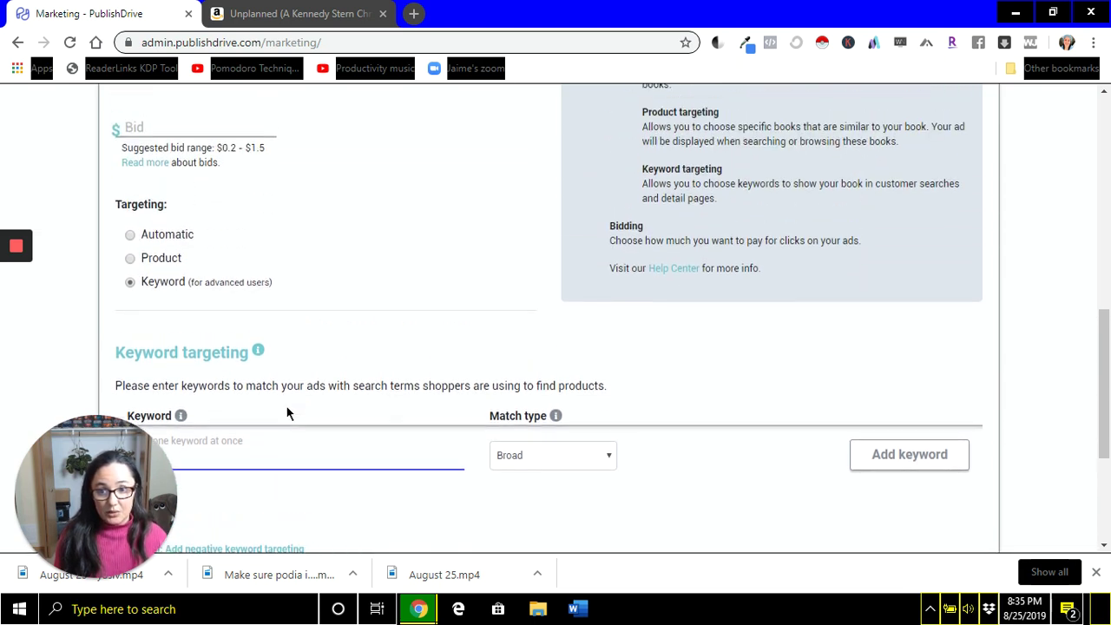
scroll(289, 414, up, 2)
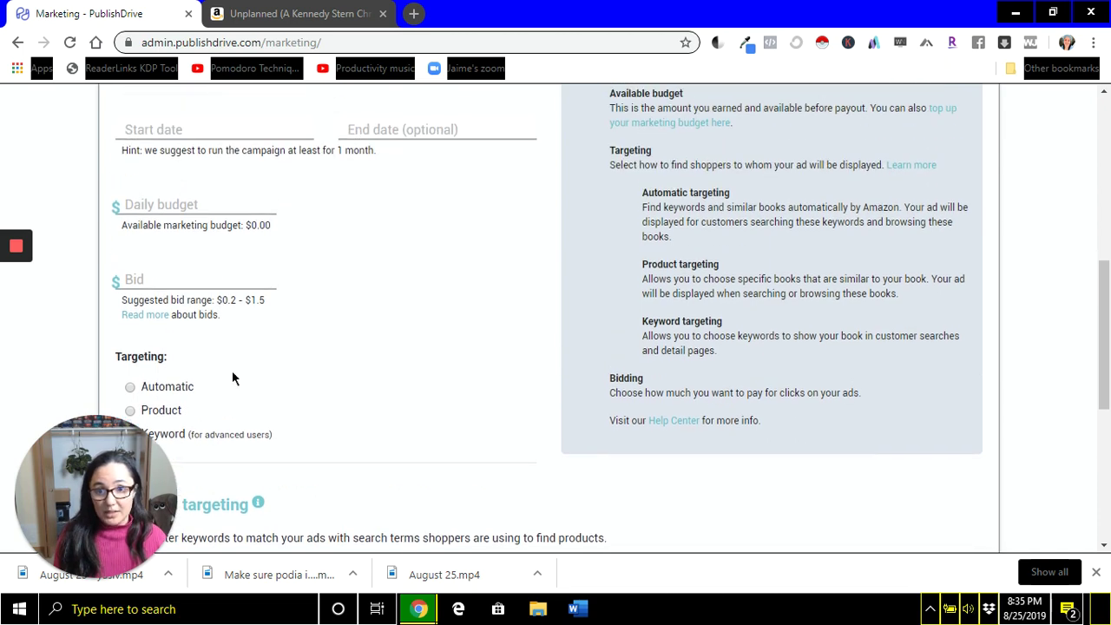
scroll(231, 378, up, 2)
scroll(248, 355, down, 2)
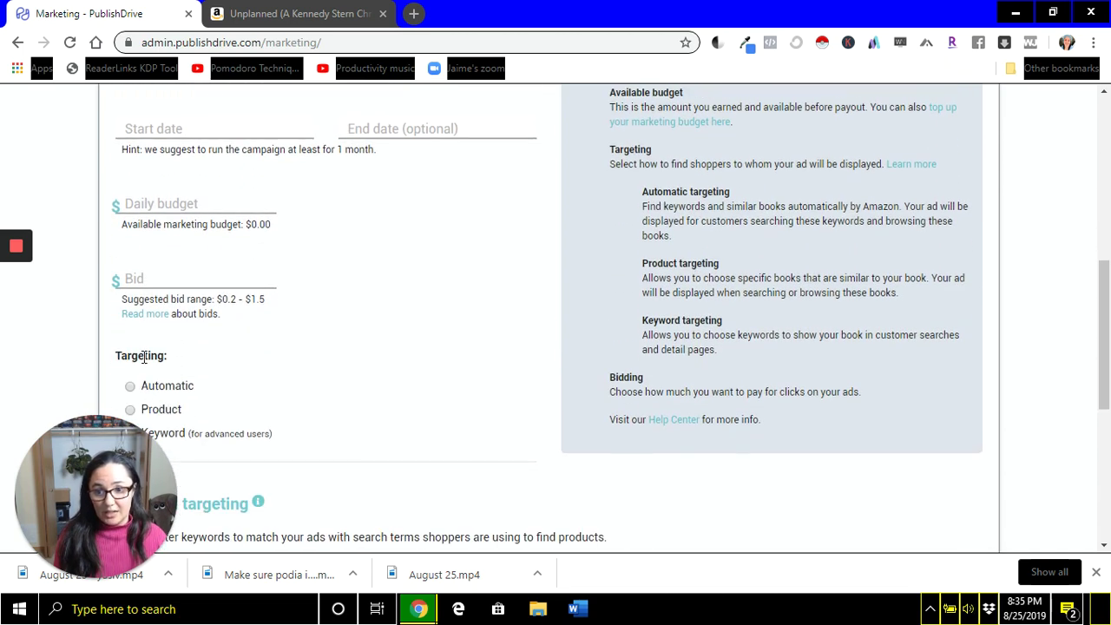
- Reselect Keyword (for advanced users) targeting, leaving Broad match set and no keywords added
click(165, 433)
scroll(162, 354, down, 2)
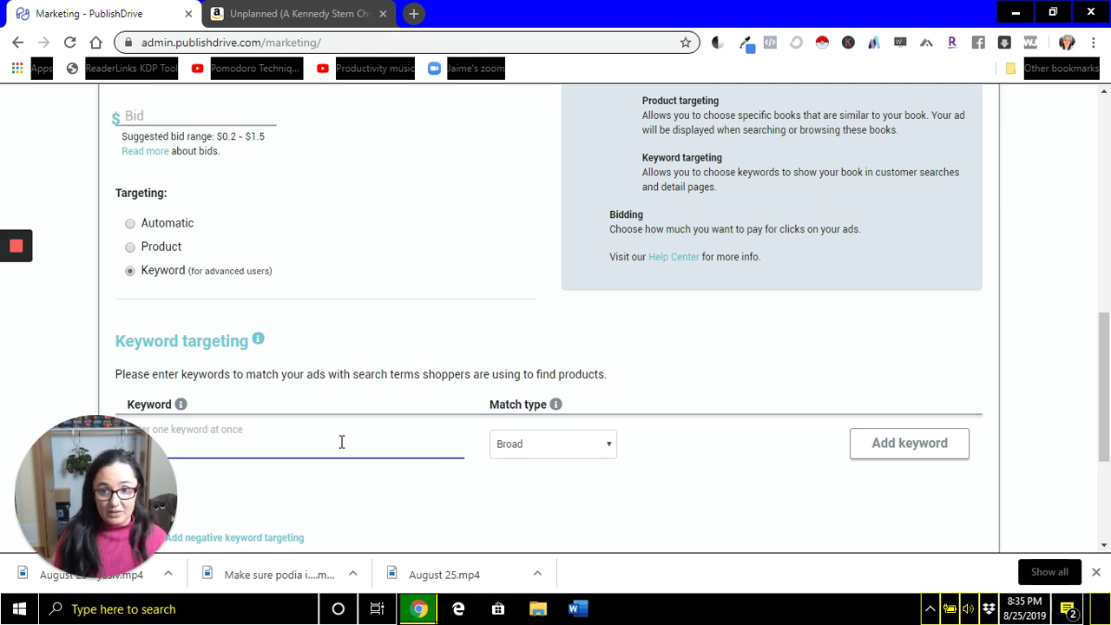
scroll(340, 444, down, 1)
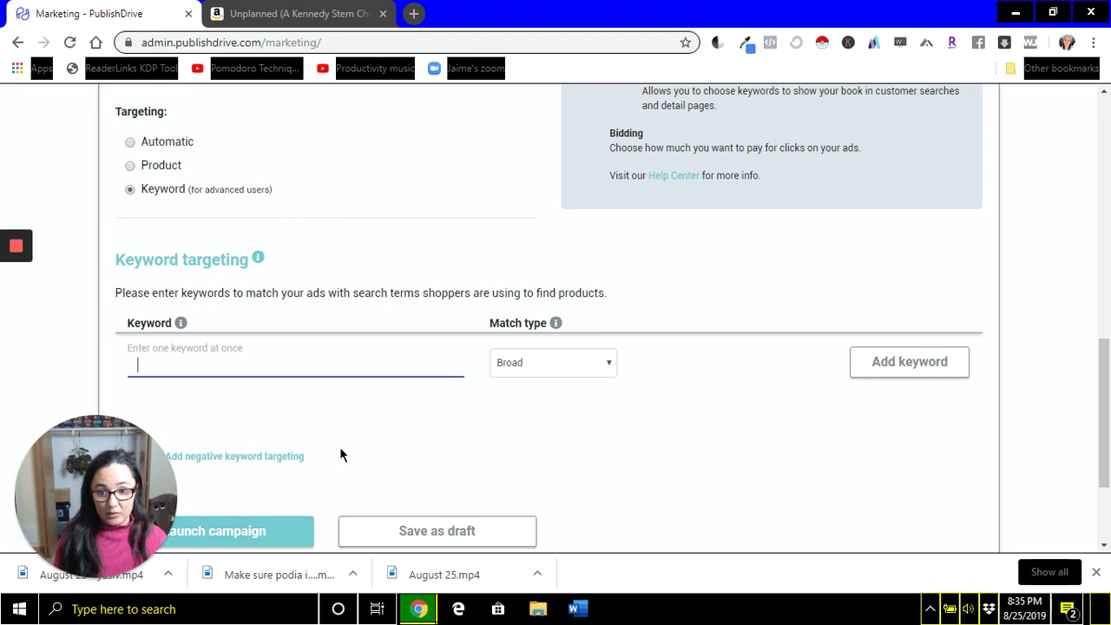